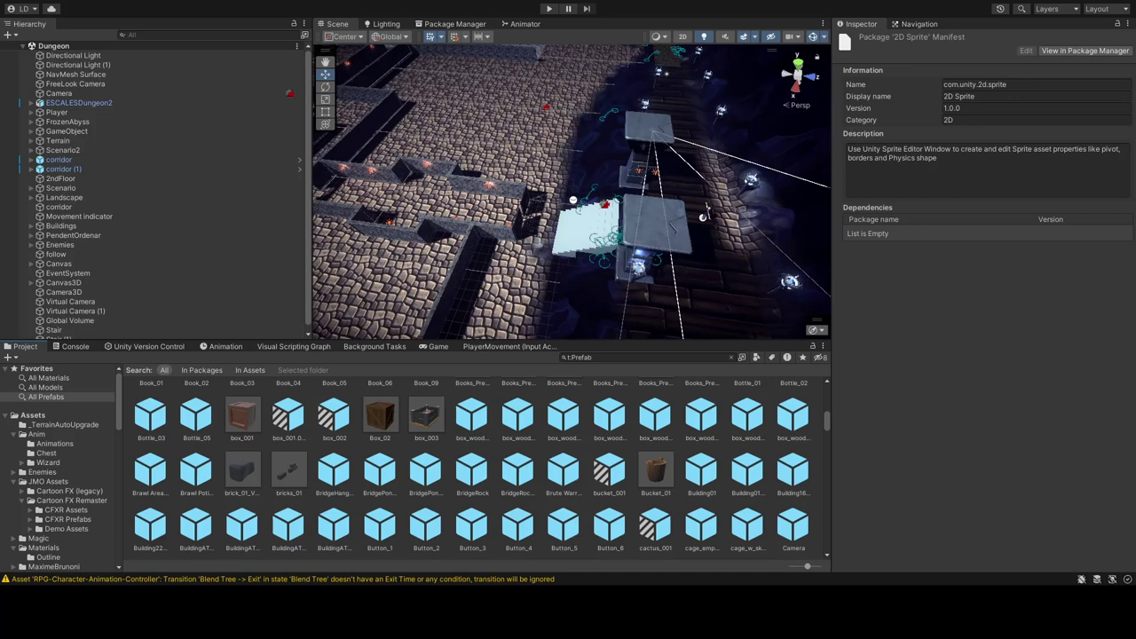
- Start Play mode to play-test the Dungeon scene in the Game view
click(548, 11)
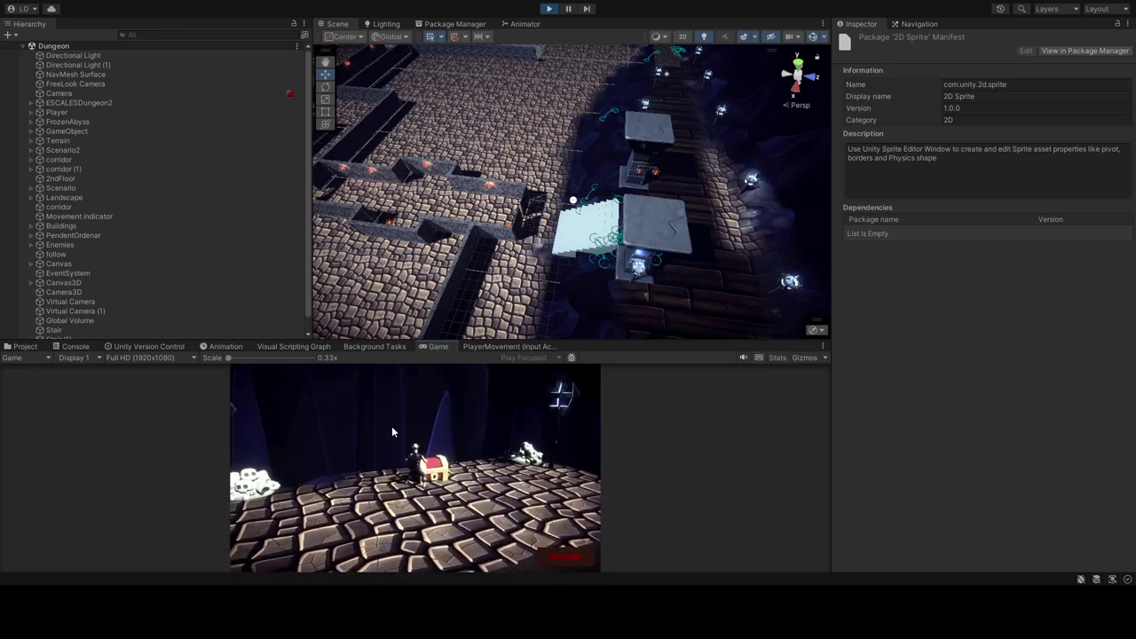
- Open the treasure chest with the E key and continue playing the character
key(e)
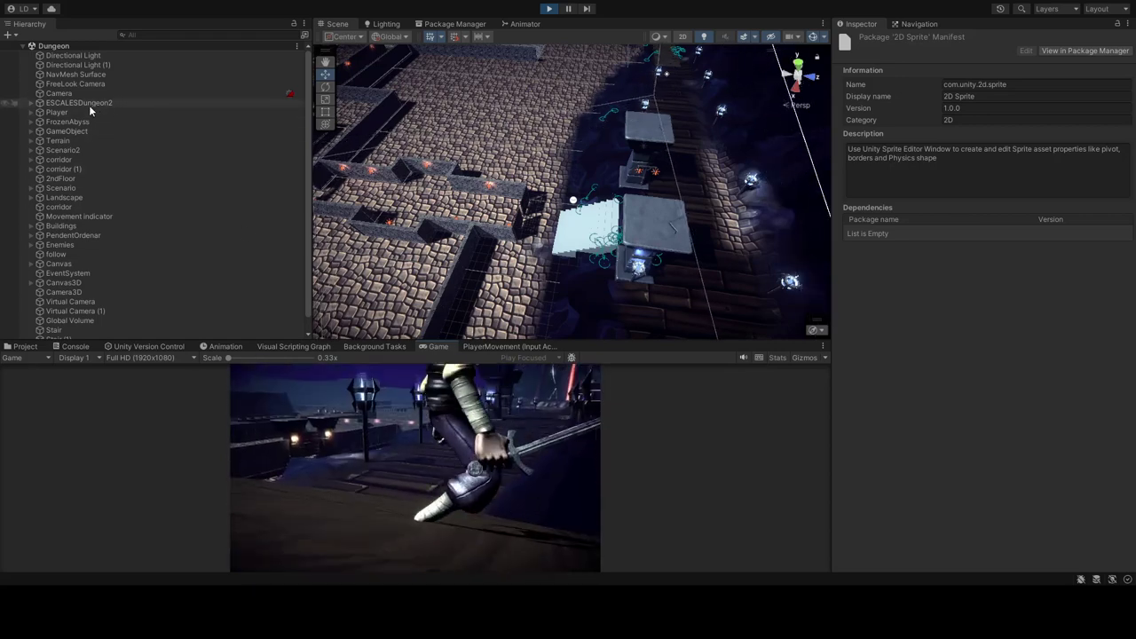
- Select Player in the Hierarchy to show its Transform, Animator and Player Motion components
click(78, 114)
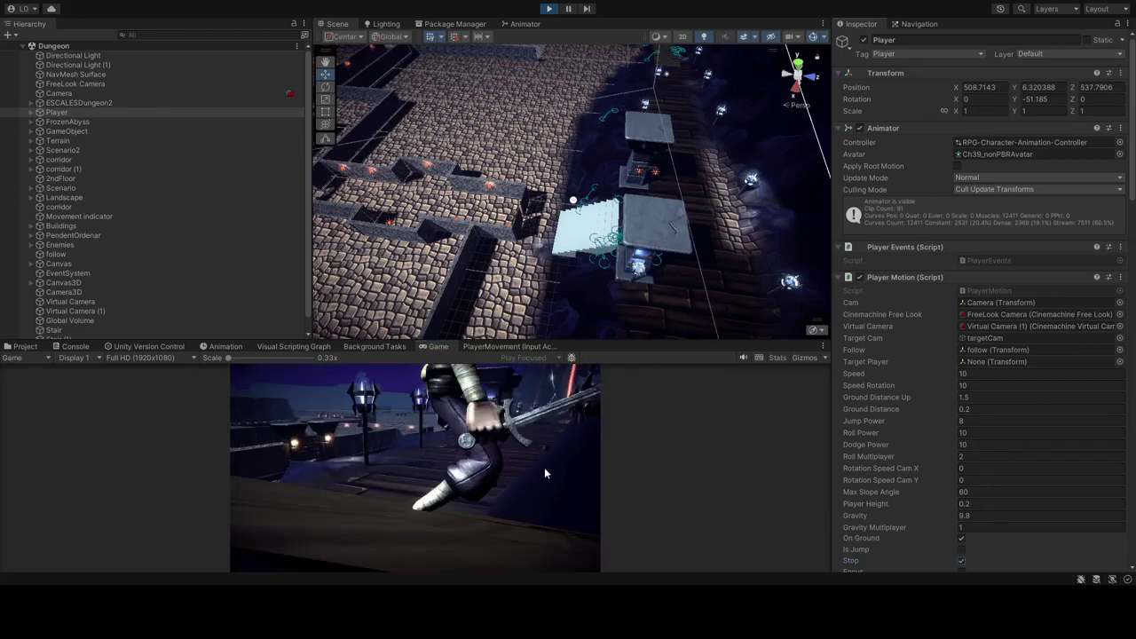
- Toggle the Player Motion Stop flag off and on several times during play, then exit Play mode
click(962, 560)
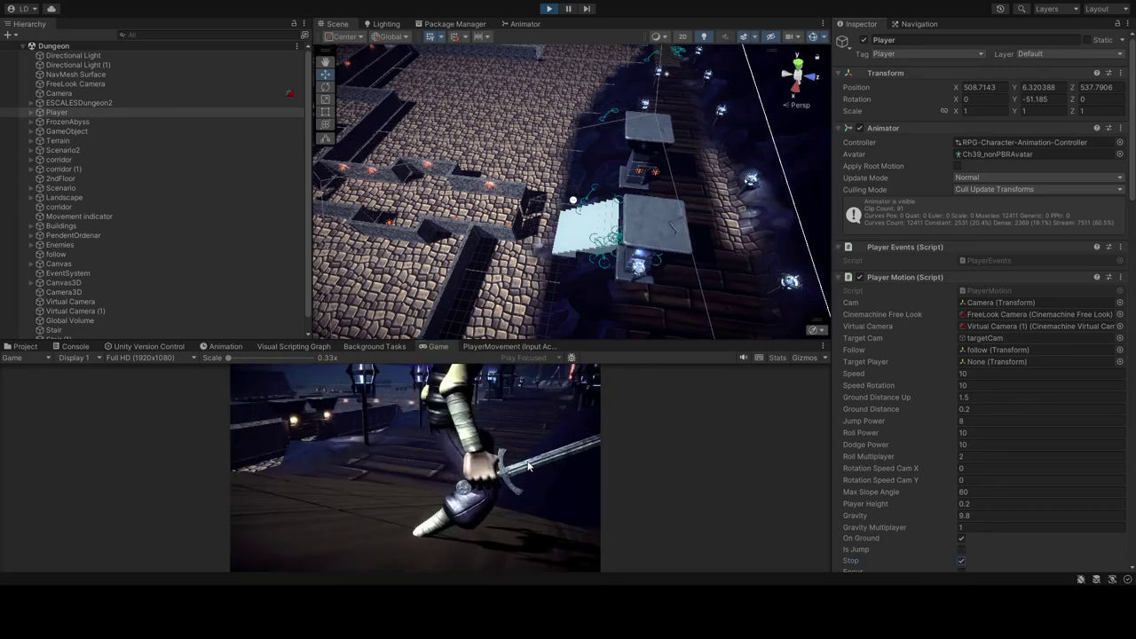
click(962, 561)
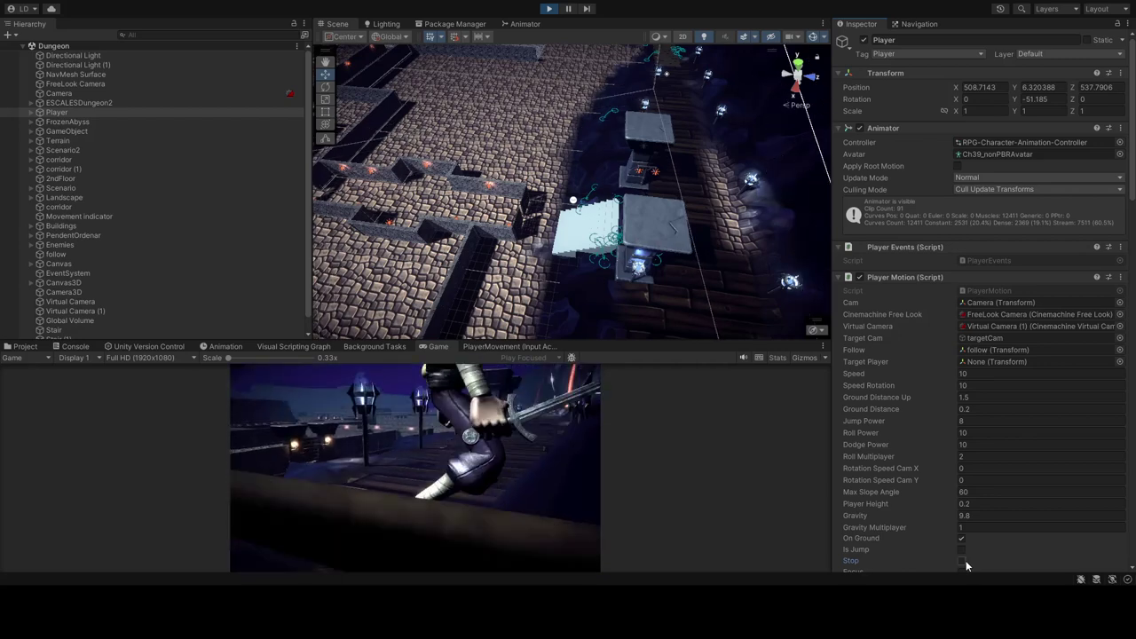
click(522, 450)
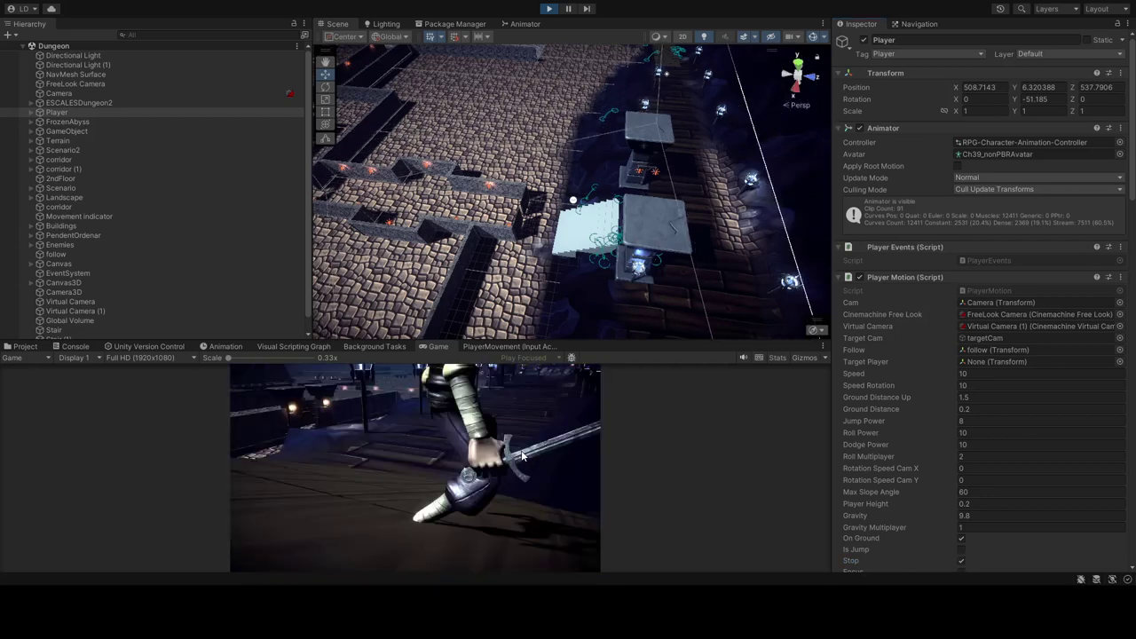
click(962, 561)
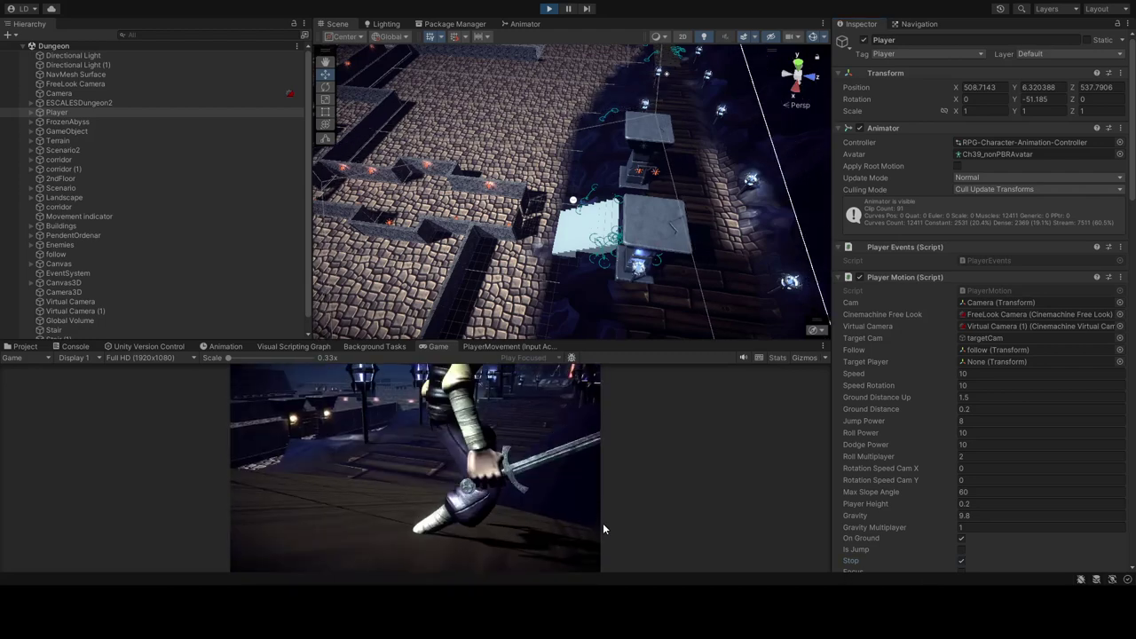
click(962, 561)
click(961, 561)
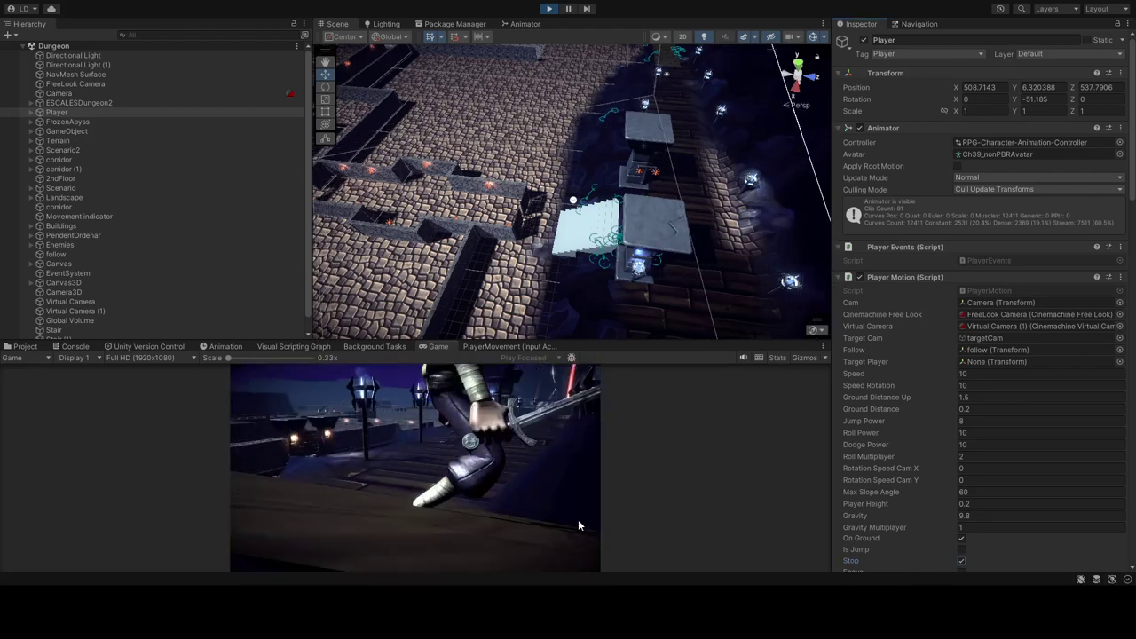
click(550, 10)
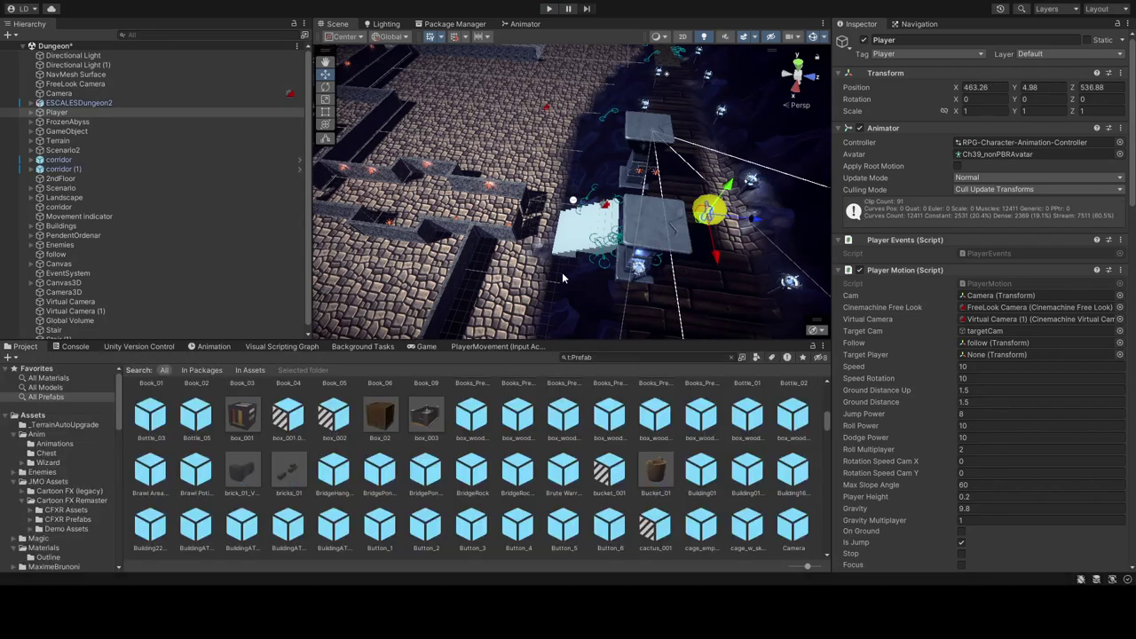
- Run a second play-test until the character faces the skeleton enemies, then stop it
click(548, 9)
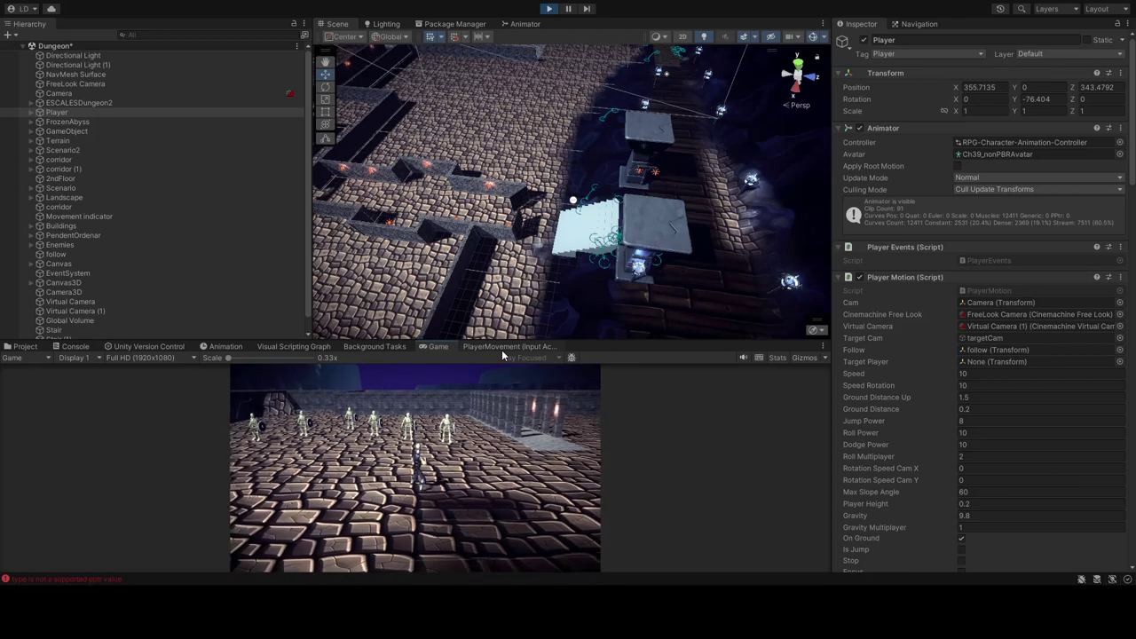
click(549, 9)
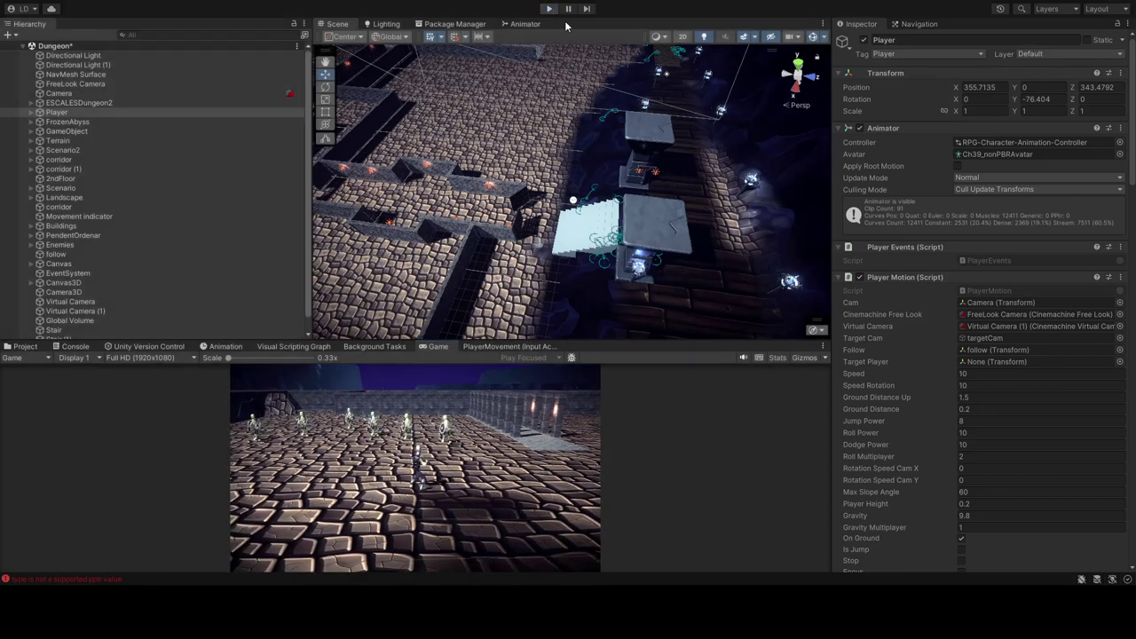